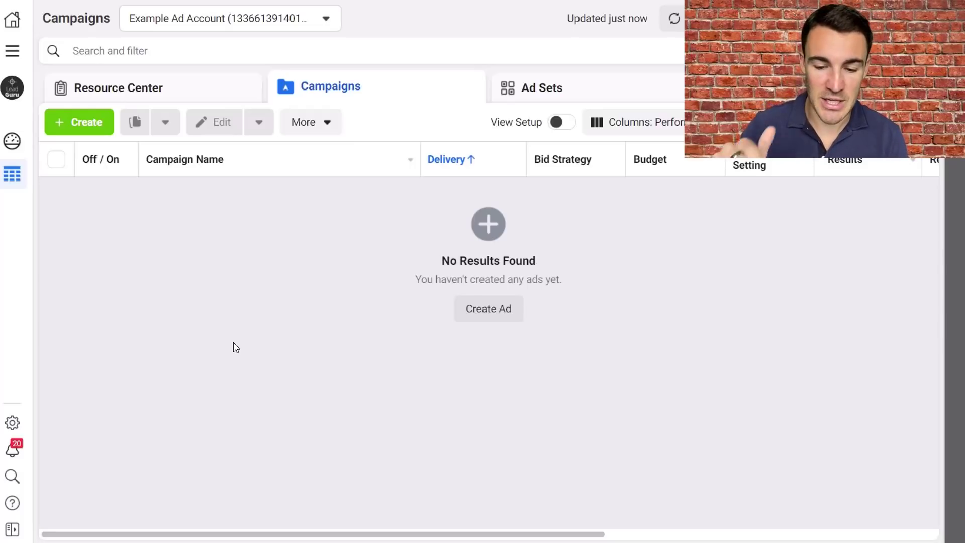
Step: Open the Create New Campaign dialog, keeping the Auction buying type
click(83, 122)
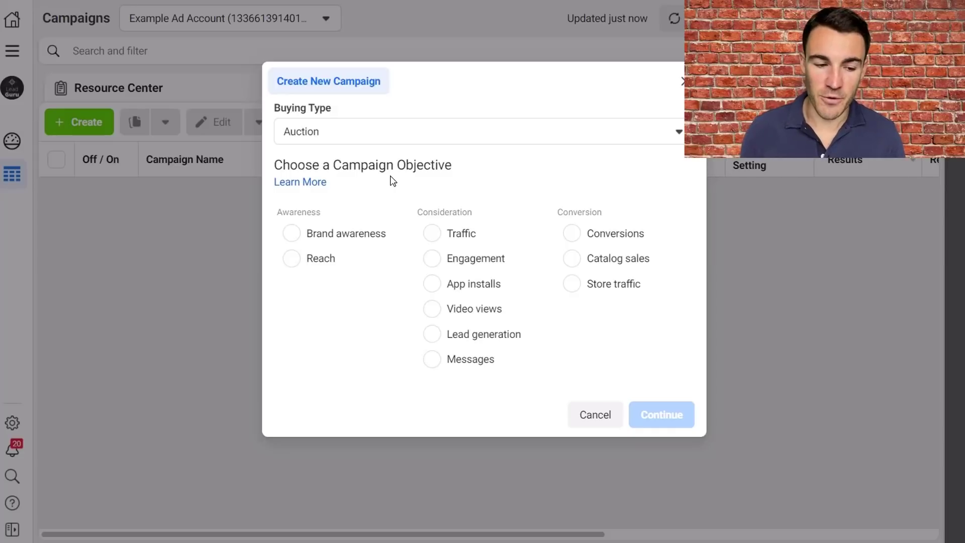
Step: Try Conversions, then settle on Traffic as the campaign objective
click(574, 241)
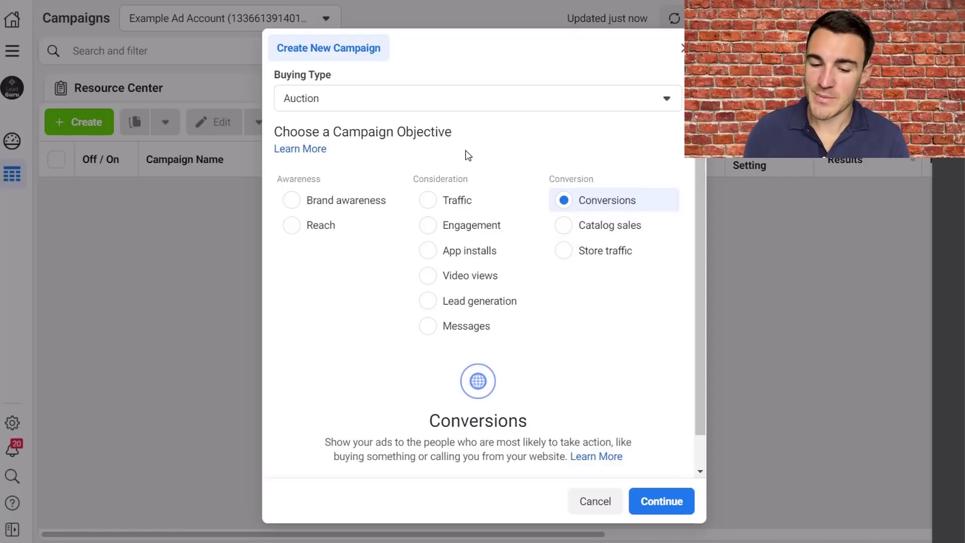
click(427, 200)
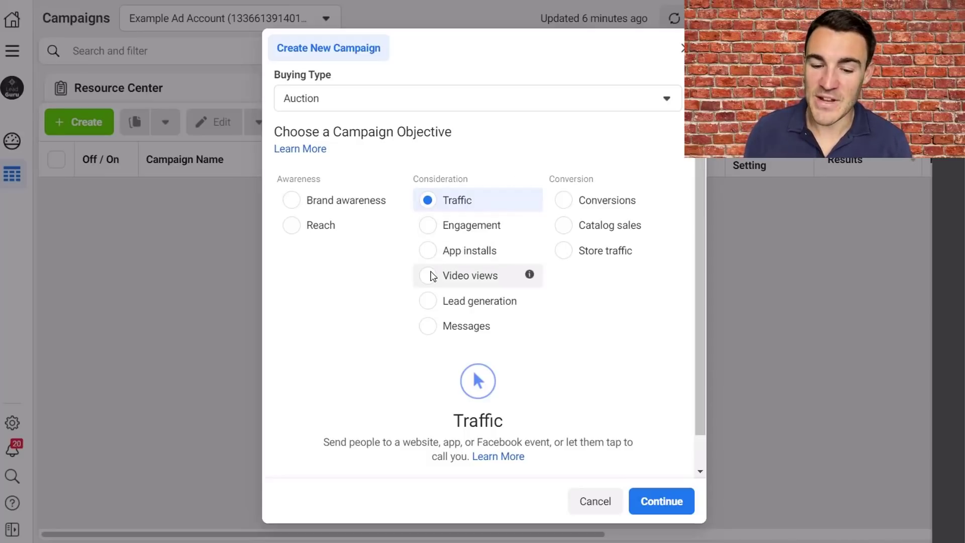
Step: Select Video views under Consideration as the campaign objective
click(434, 276)
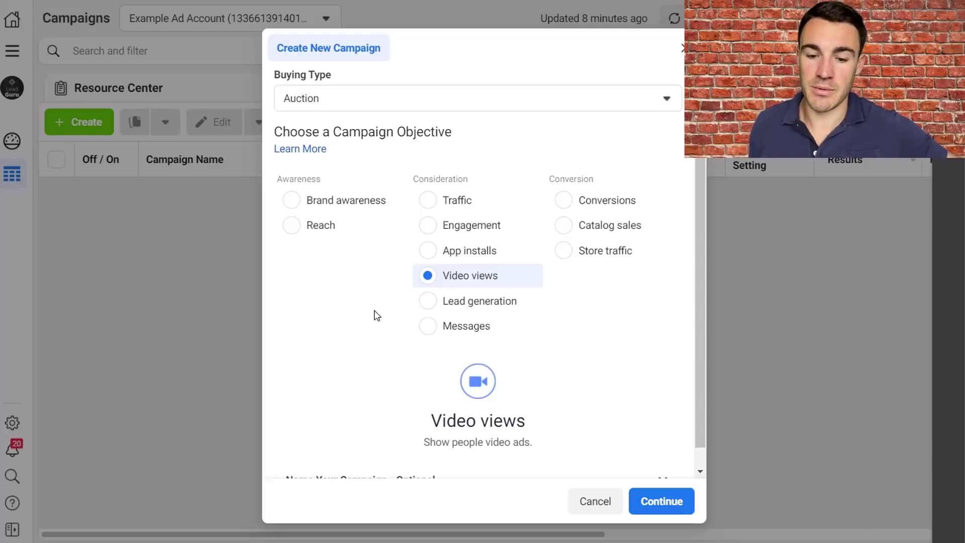
Step: Briefly pick Engagement, then return to Conversions as the campaign objective
click(446, 224)
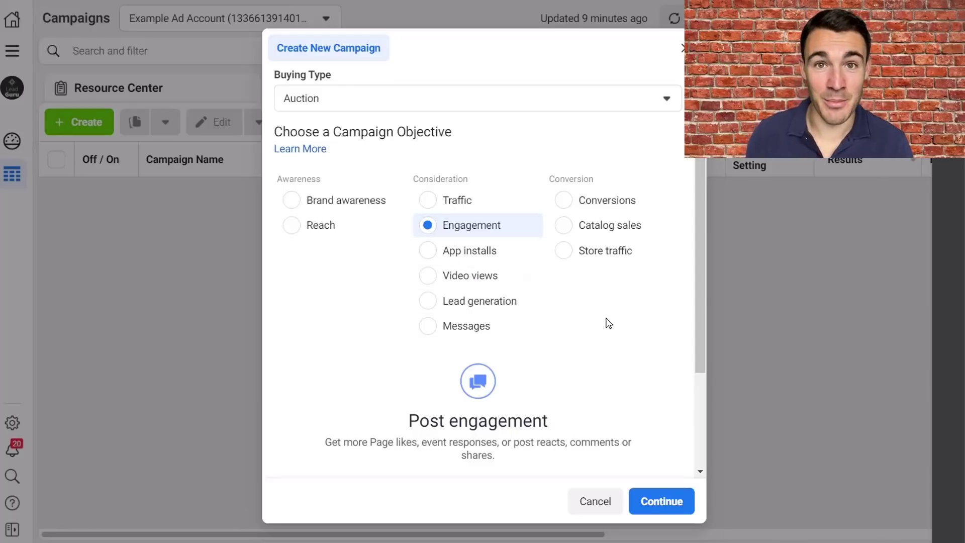
double_click(583, 203)
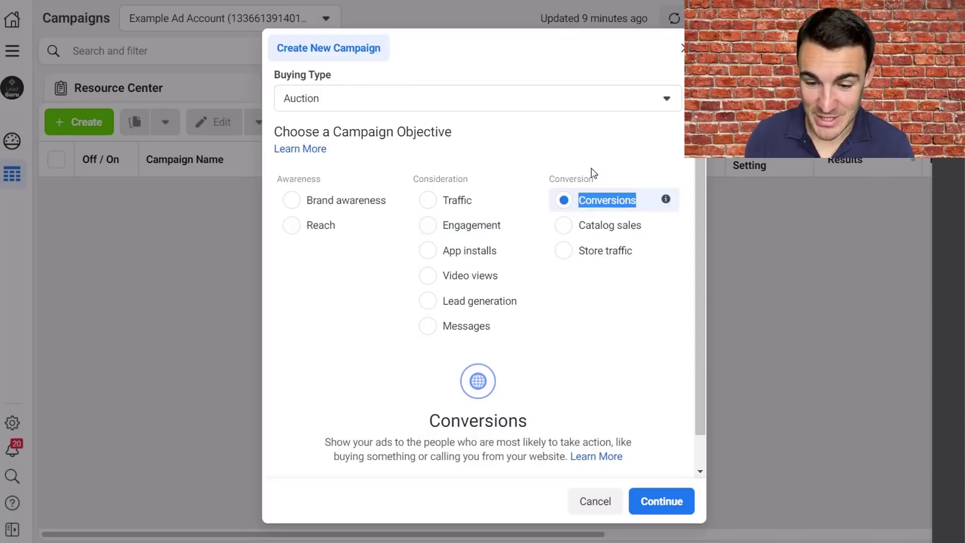
click(605, 142)
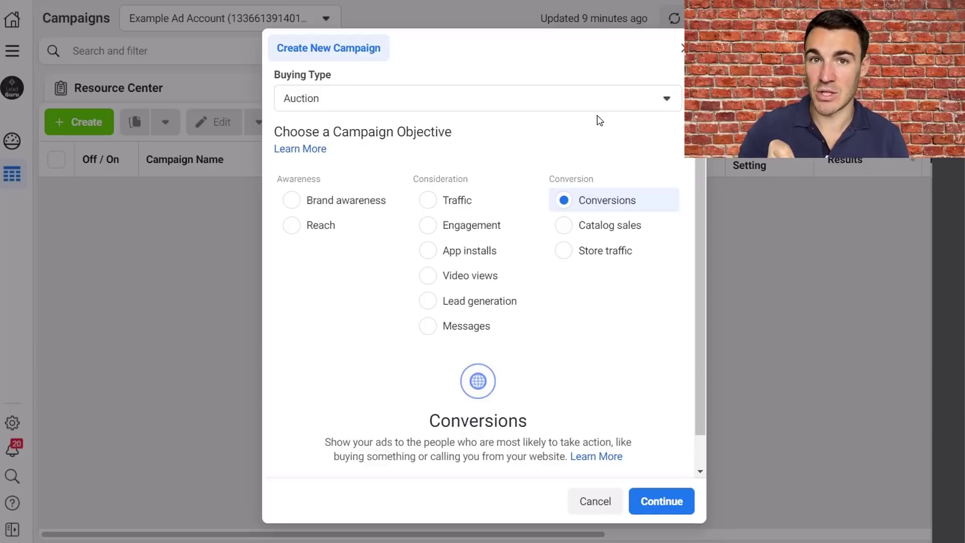
Step: Create the Conversions campaign and set its ad set's conversion event to Purchase
click(658, 501)
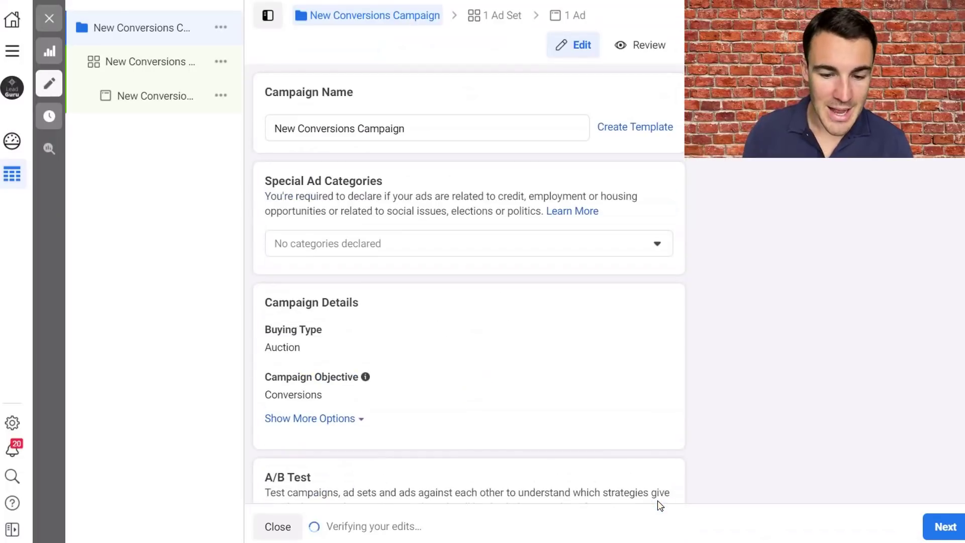
click(154, 69)
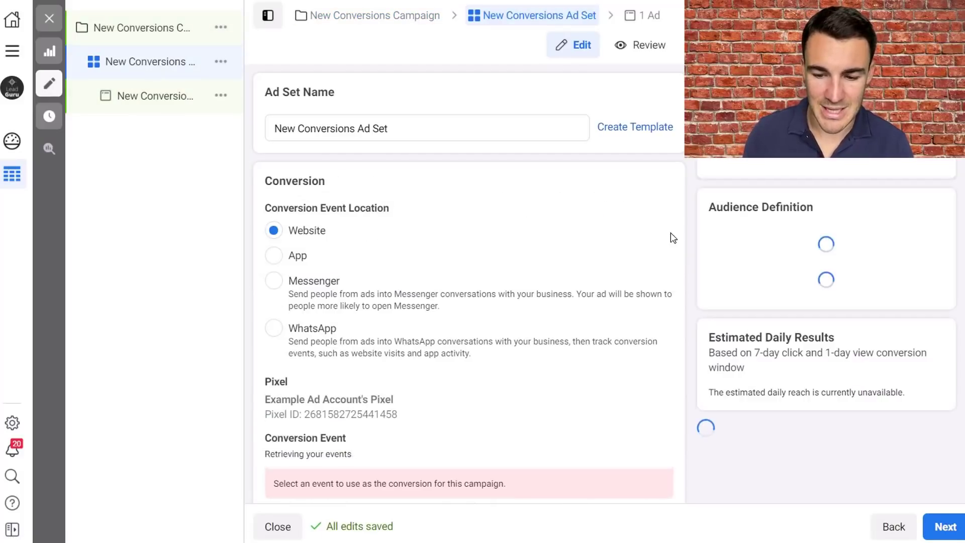
scroll(690, 182, down, 1)
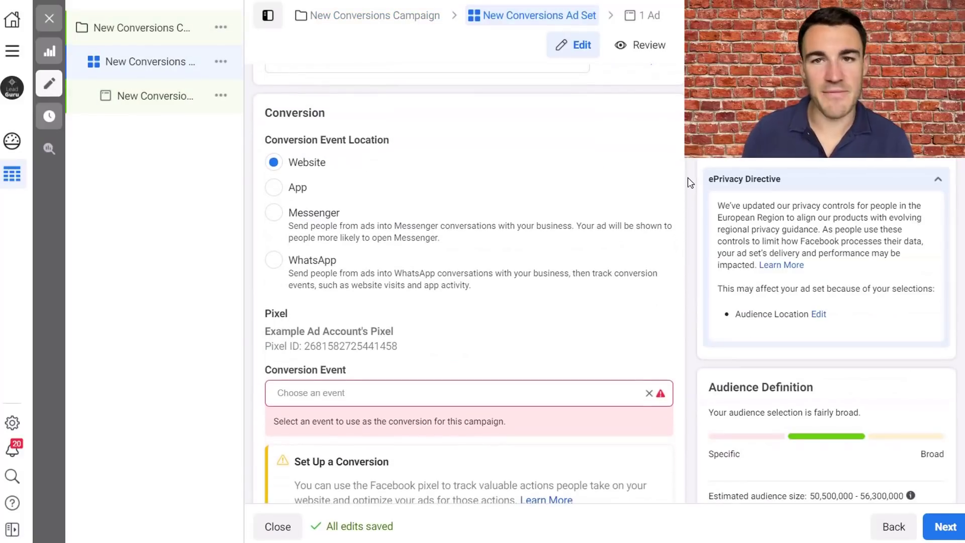
scroll(690, 182, down, 3)
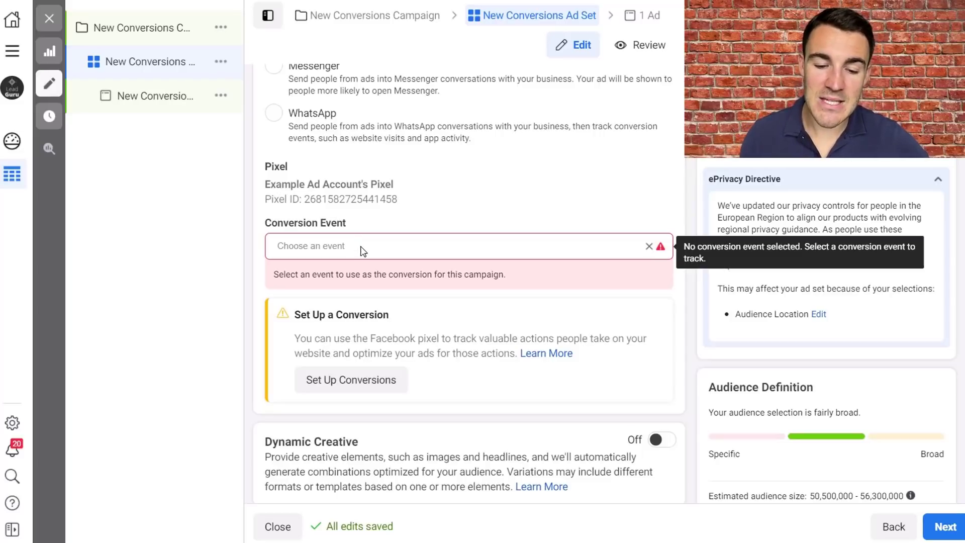
click(363, 250)
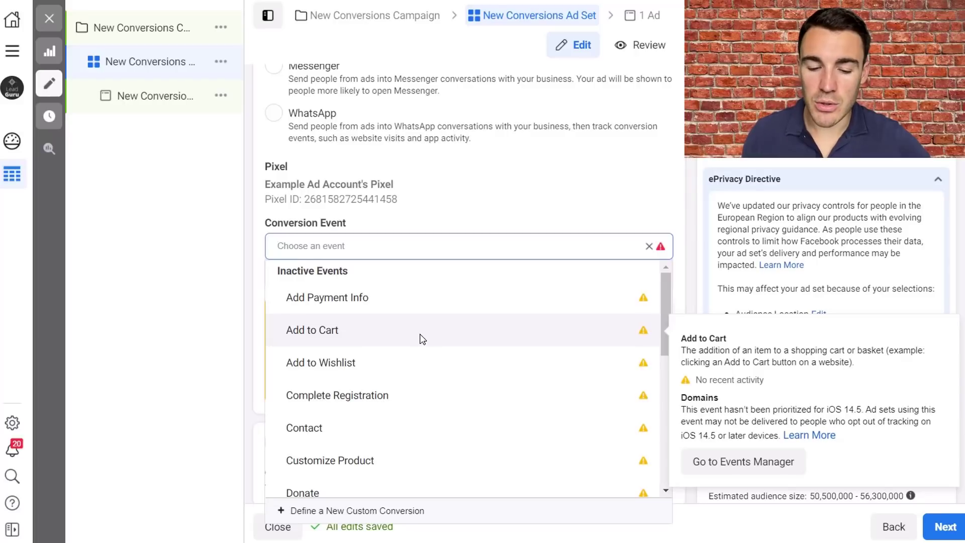
scroll(422, 340, down, 6)
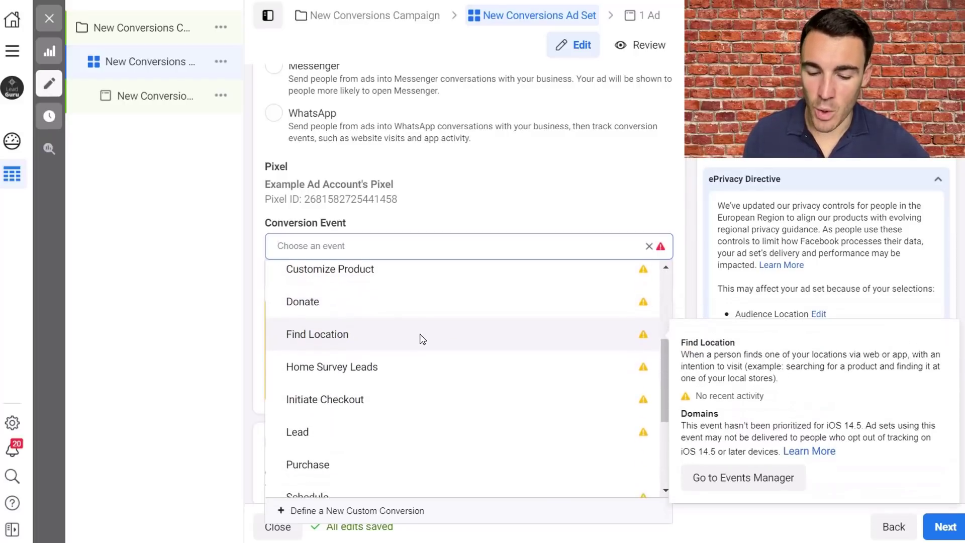
scroll(421, 338, down, 1)
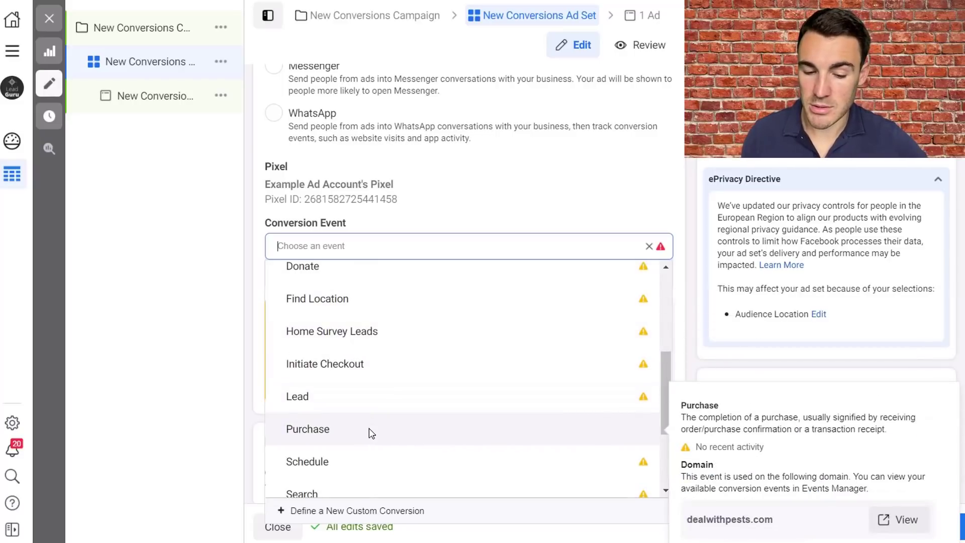
click(372, 434)
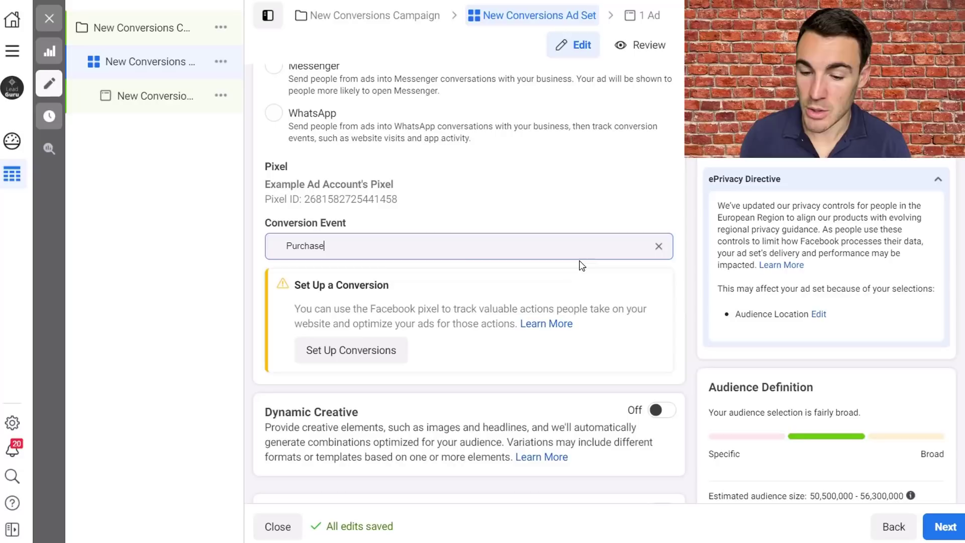
Step: Replace the ad set's Purchase conversion event with Lead
click(658, 248)
scroll(466, 436, down, 2)
scroll(465, 437, down, 3)
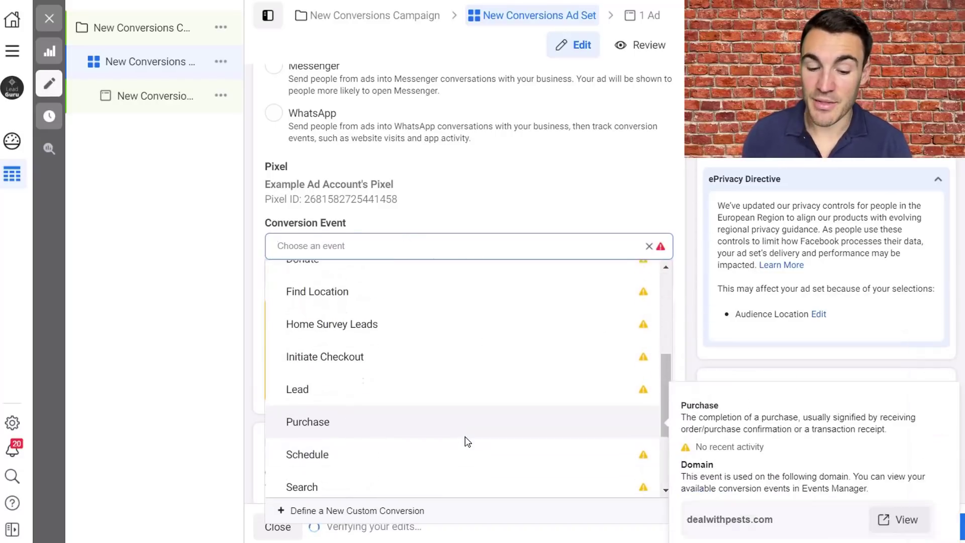
click(416, 324)
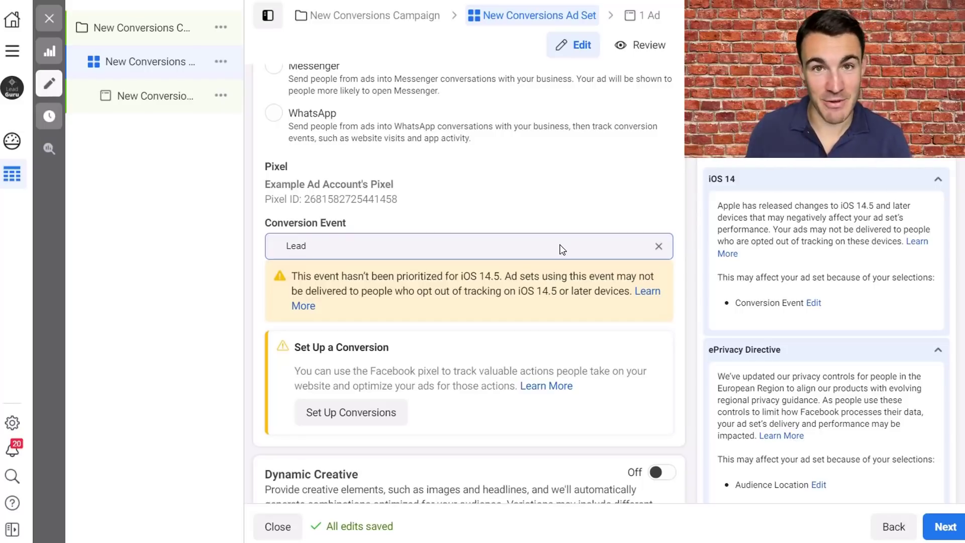
scroll(685, 242, down, 15)
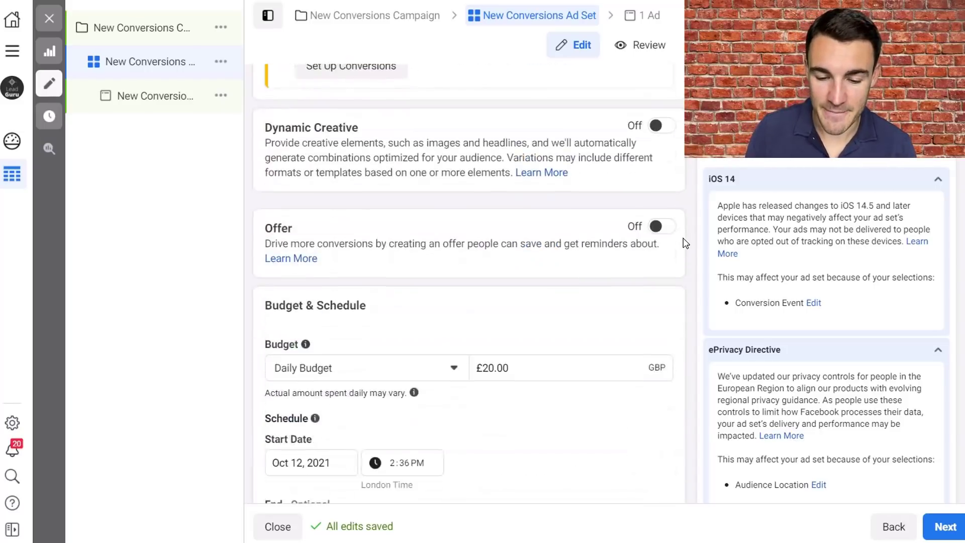
scroll(686, 243, down, 1)
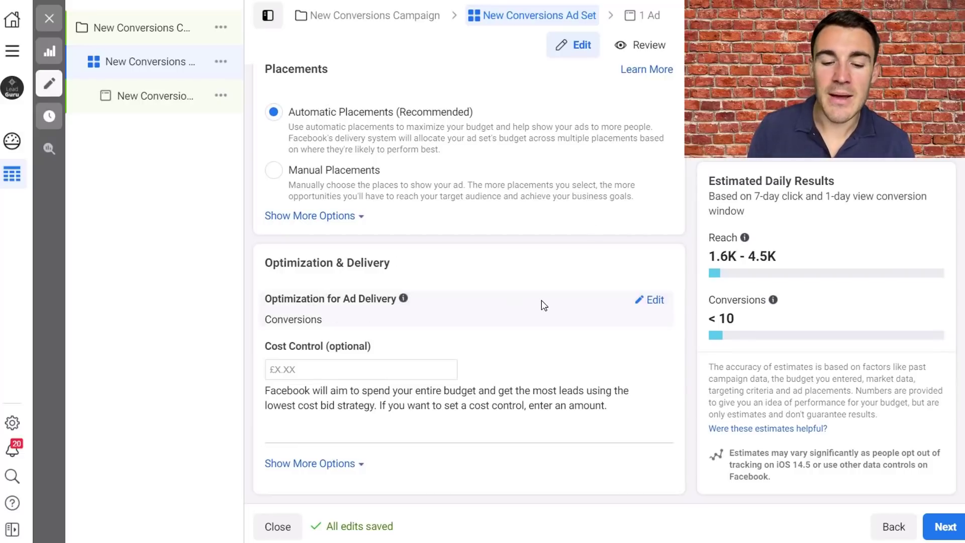
click(662, 302)
scroll(455, 316, down, 1)
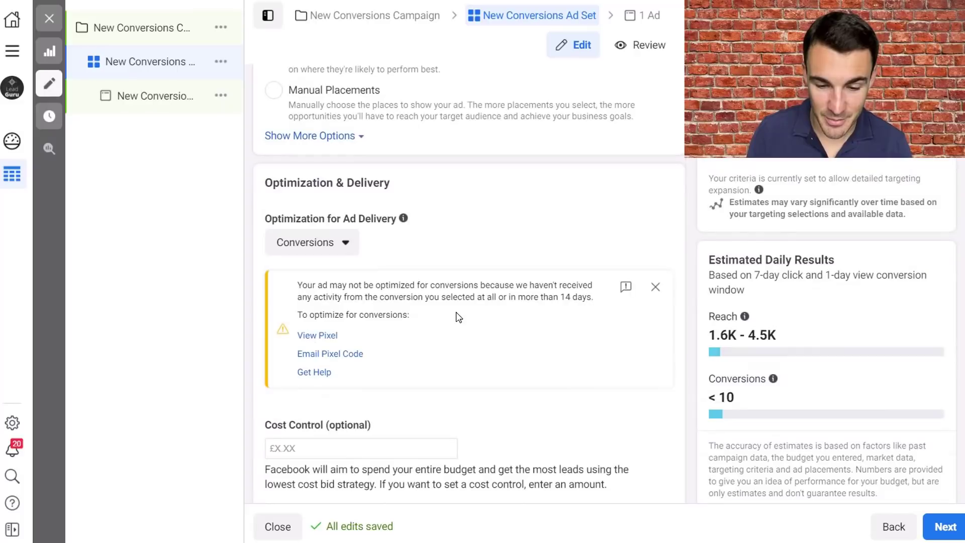
click(355, 243)
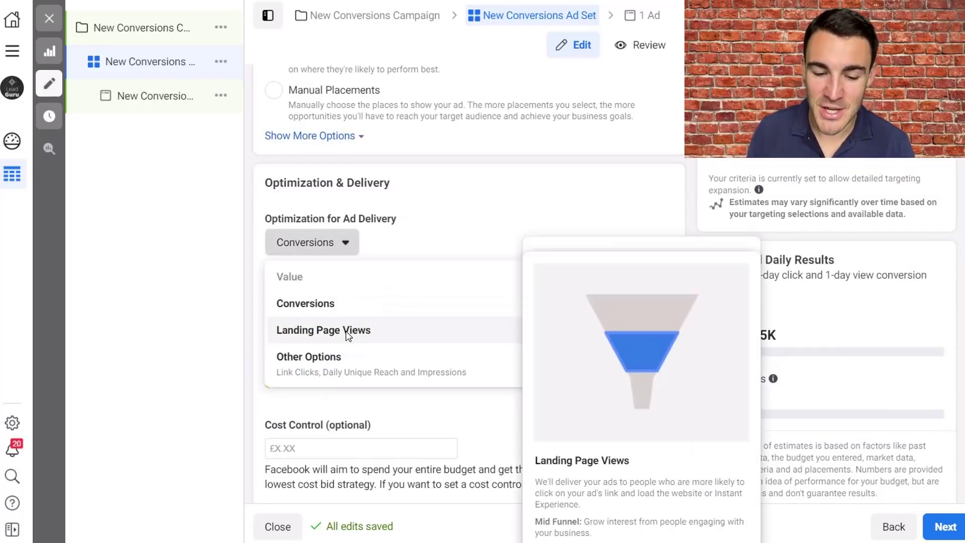
mouse_move(306, 380)
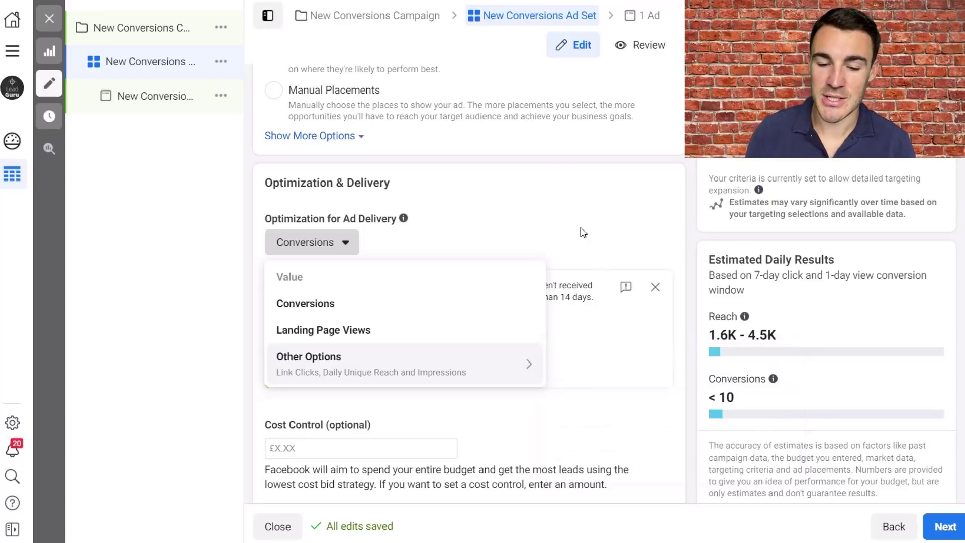
click(494, 194)
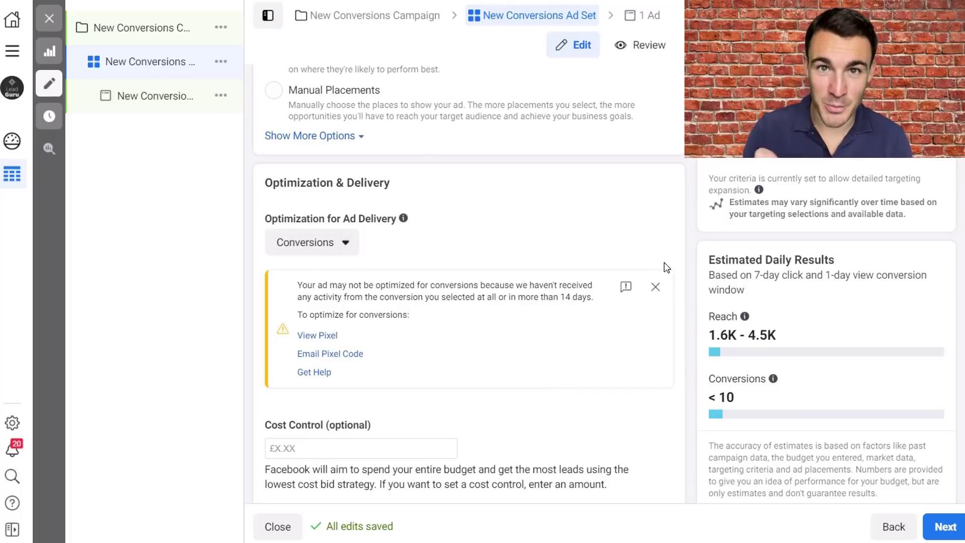
Step: Close the ad set editor and start a new campaign from the Campaigns list
scroll(665, 265, up, 20)
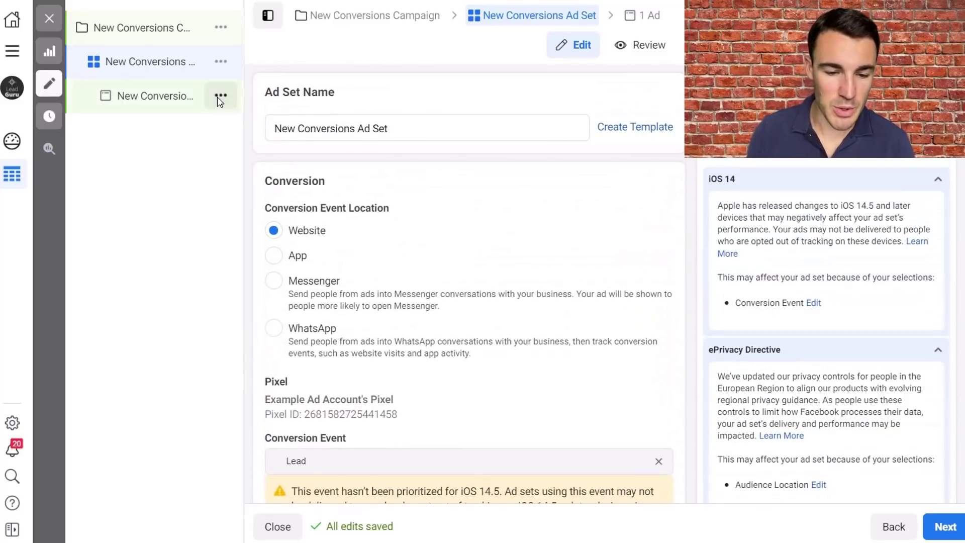
click(49, 17)
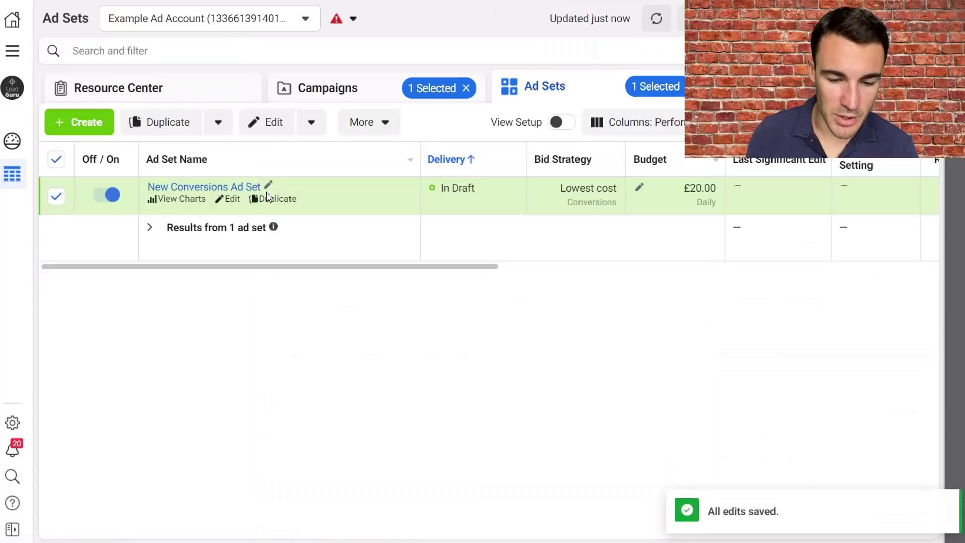
click(81, 119)
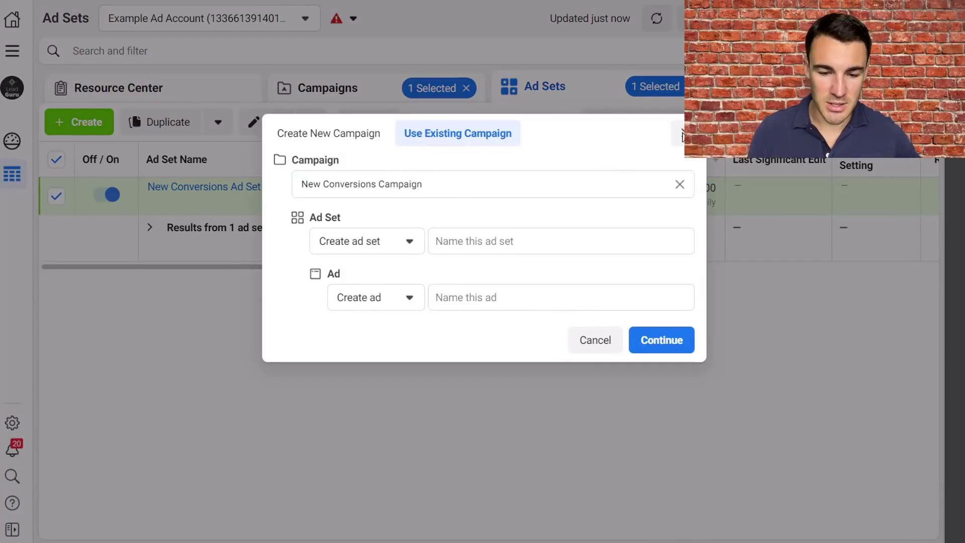
click(683, 134)
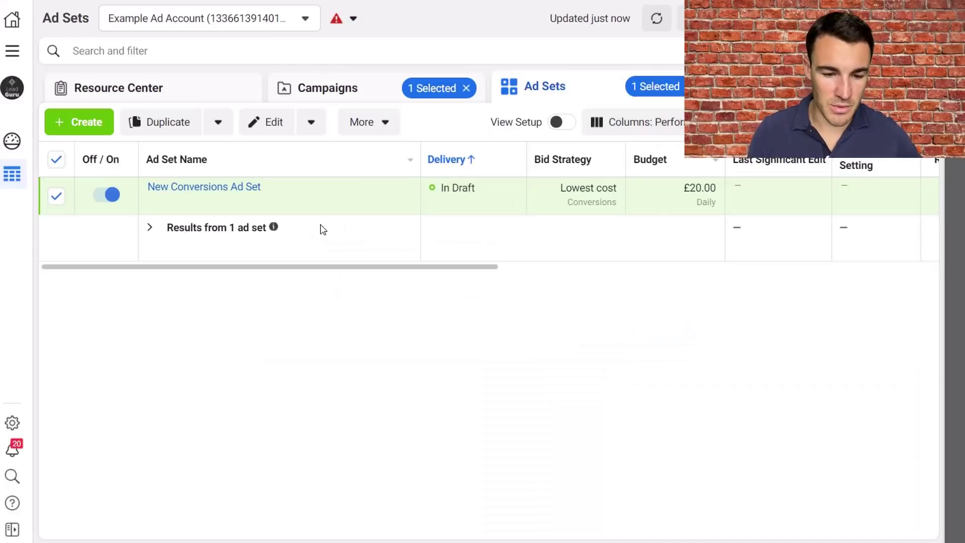
click(327, 89)
click(81, 127)
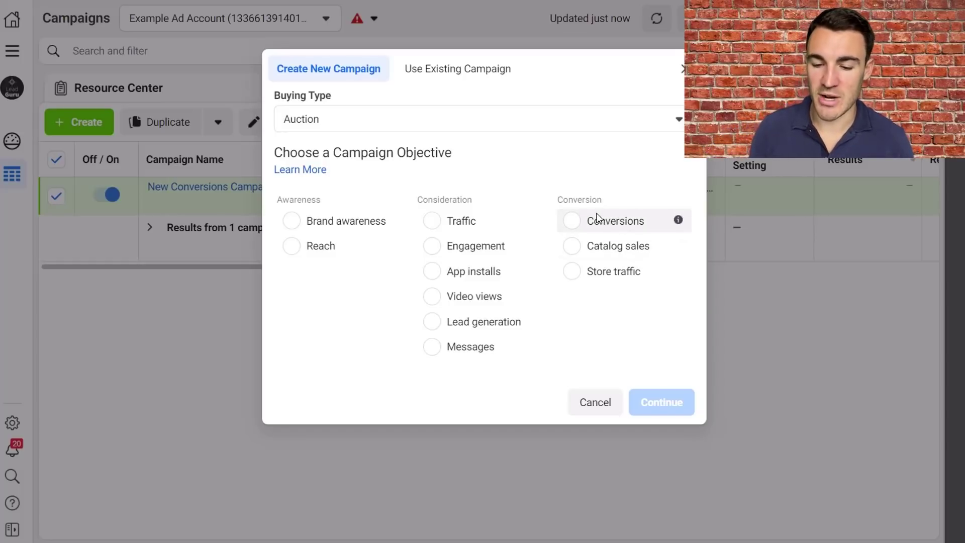
Step: Select Conversions under the Conversion category as the campaign objective
click(598, 220)
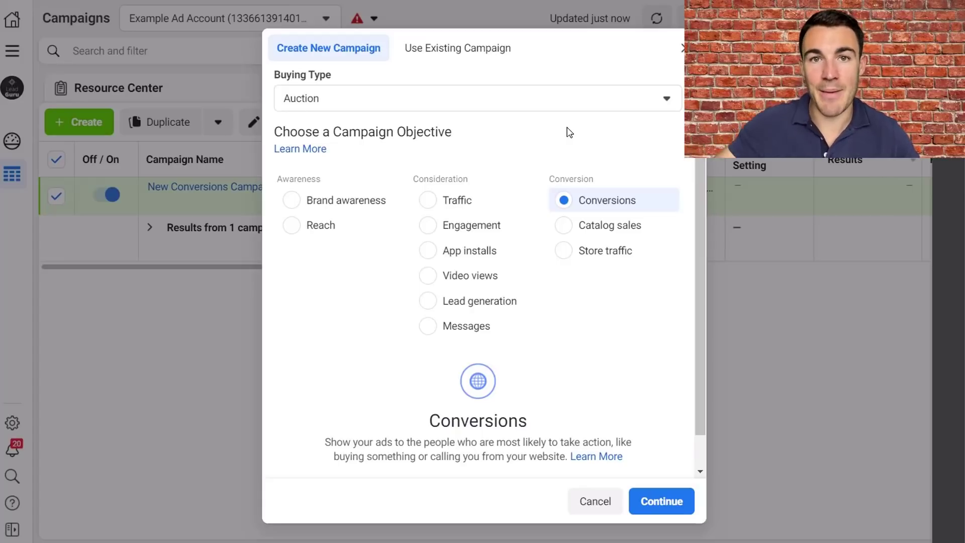
Step: Switch the objective to Engagement to view its Post engagement description
click(462, 224)
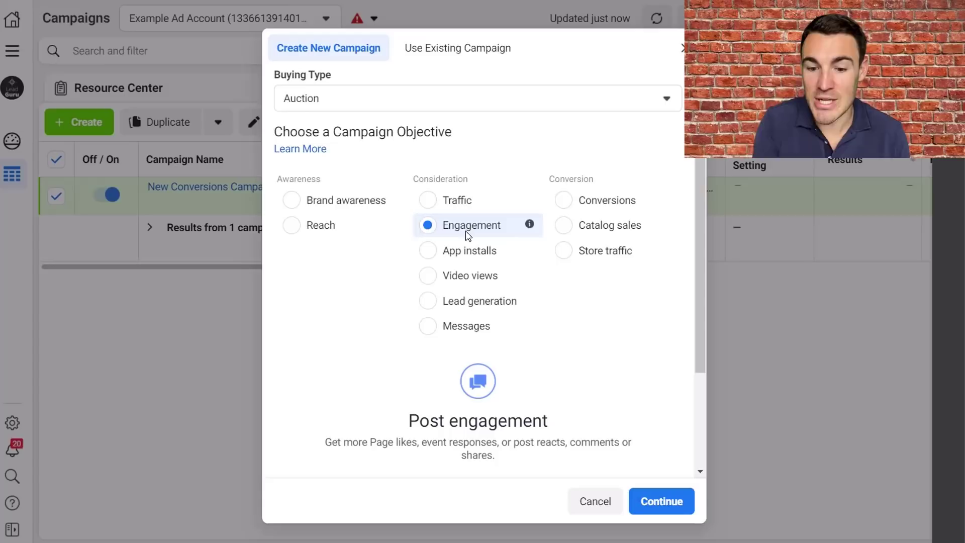
Step: Reselect Conversions as the new campaign's objective
click(587, 205)
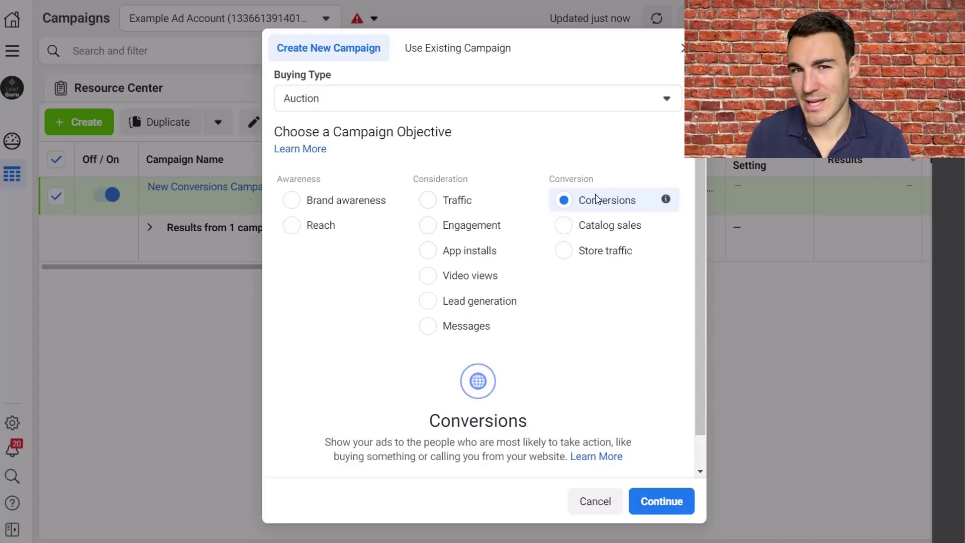
Step: Dismiss the objective dialog and open New Conversions Ad Set for editing from Ad Sets
click(682, 48)
click(534, 86)
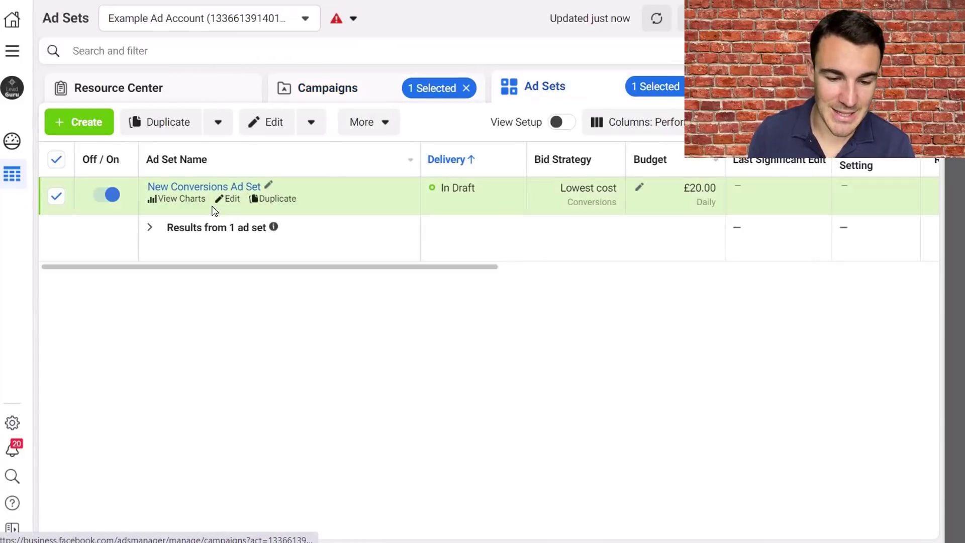
click(273, 122)
Step: Replace the Lead conversion event with Purchase
scroll(475, 374, down, 6)
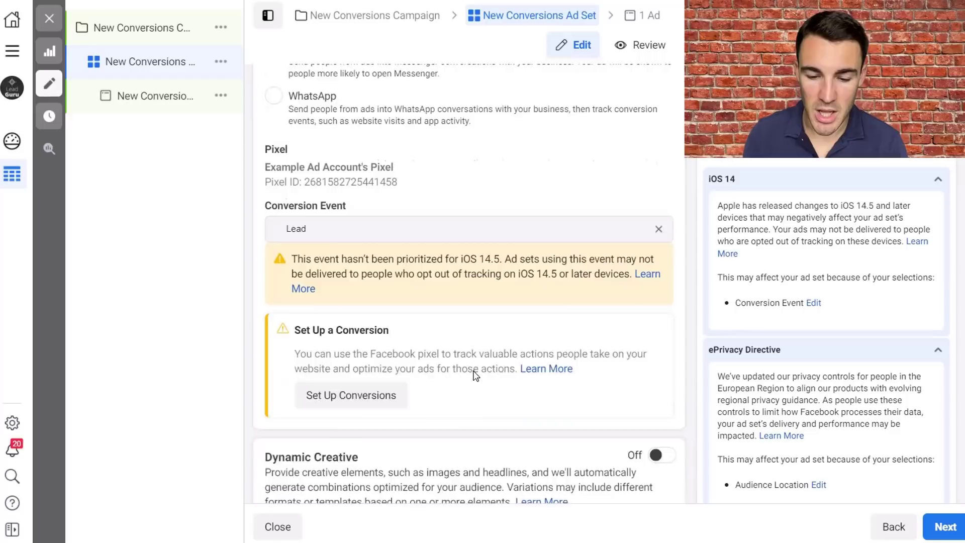
scroll(475, 374, down, 12)
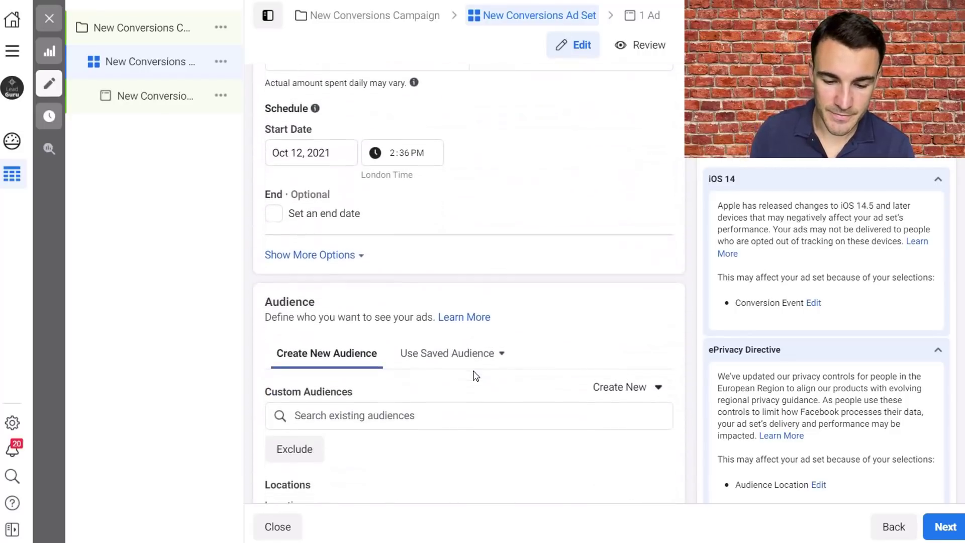
scroll(475, 377, down, 3)
scroll(452, 377, up, 15)
scroll(416, 377, down, 3)
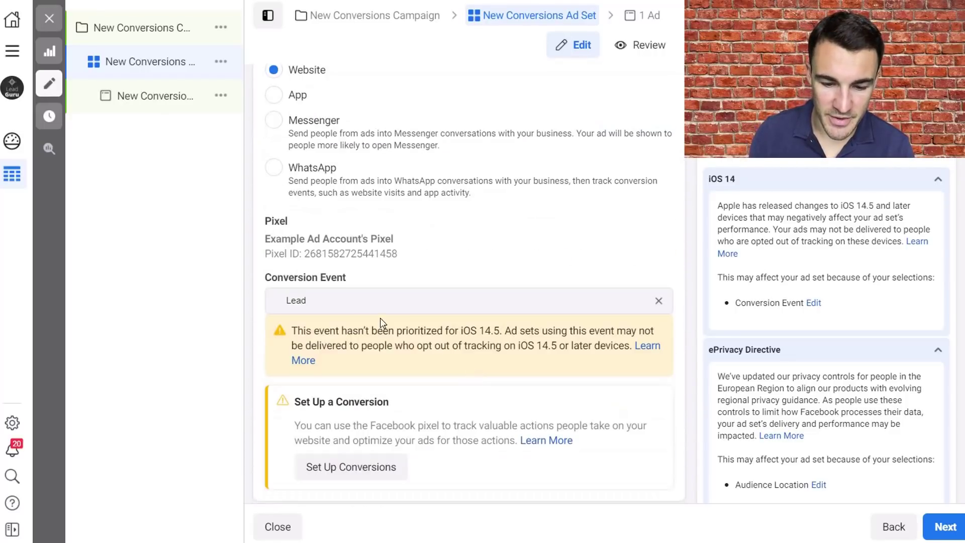
click(659, 300)
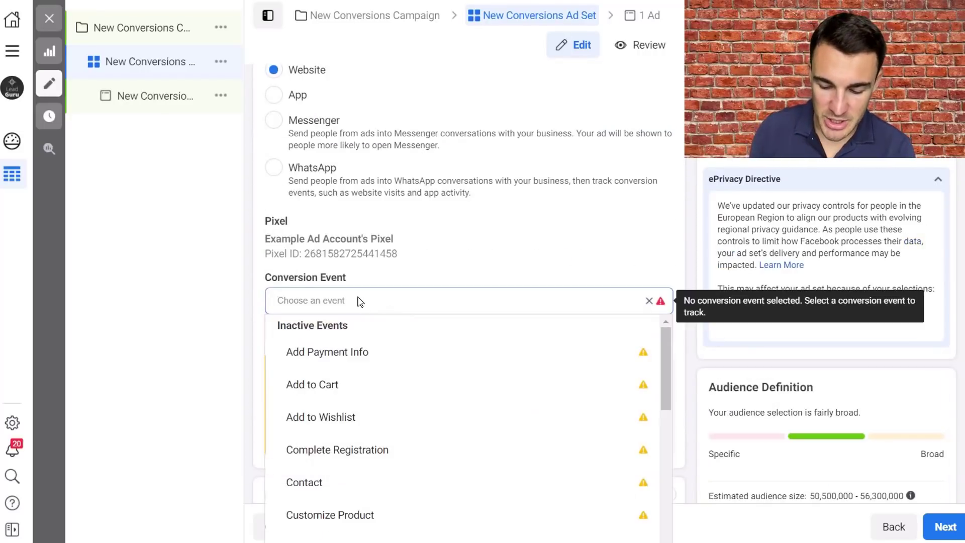
text(Purcha)
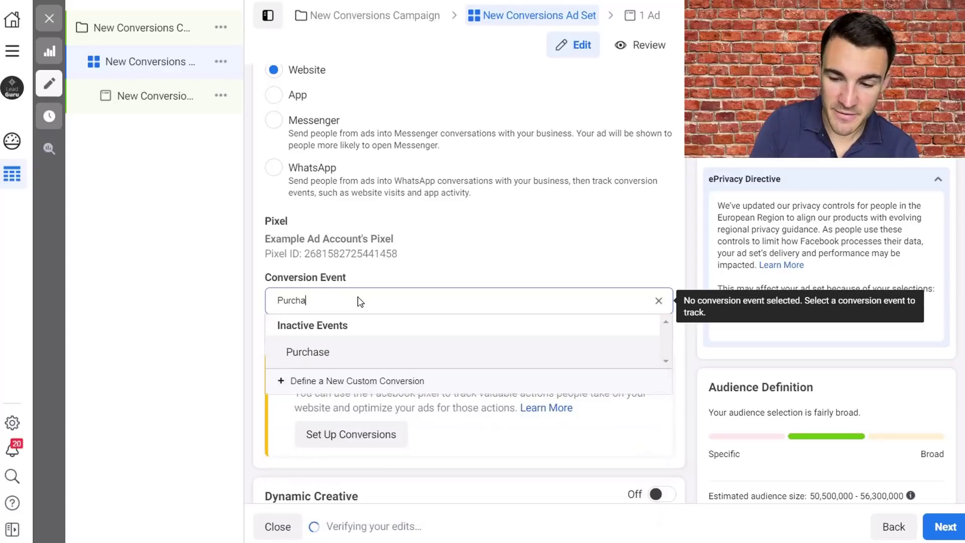
text(se)
click(334, 350)
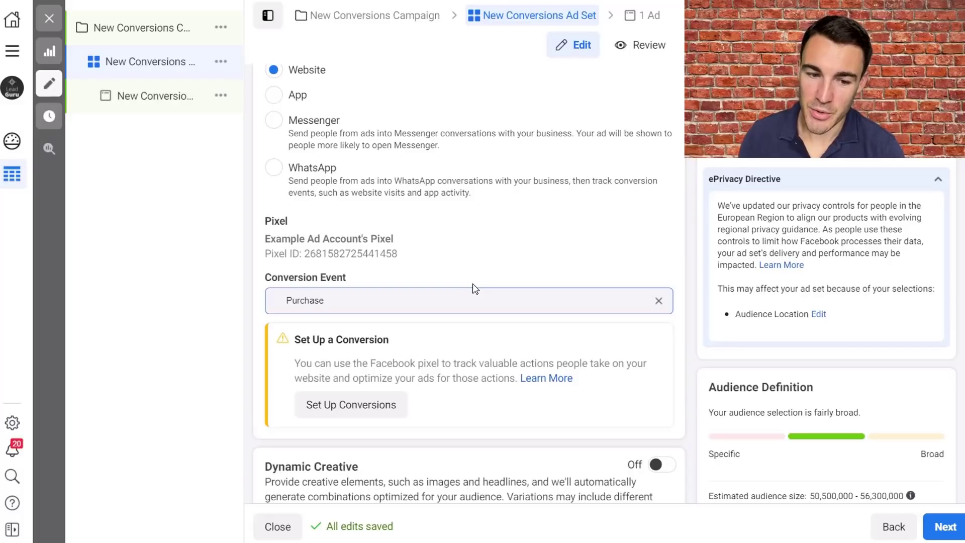
Step: Close the ad set editor to return to the Ad Sets table with New Conversions Ad Set in draft
click(49, 19)
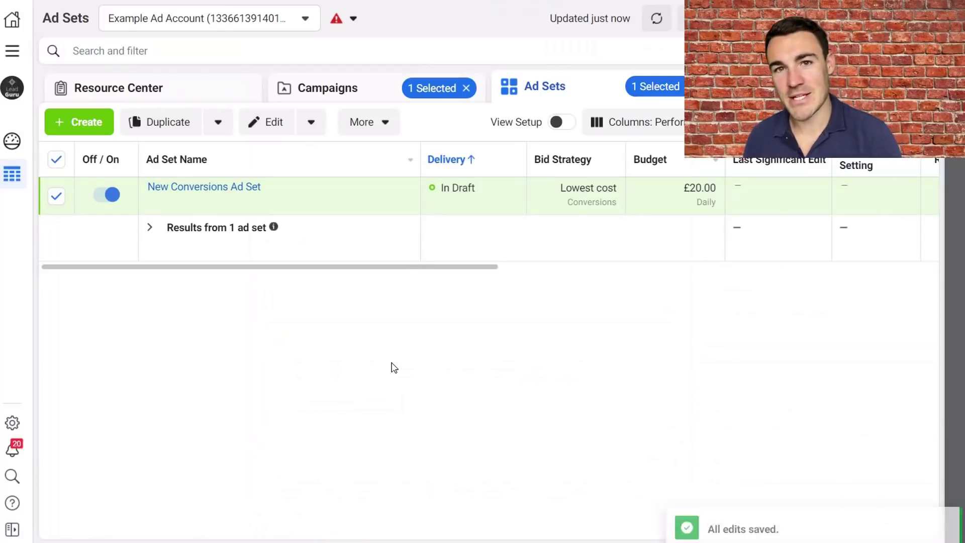